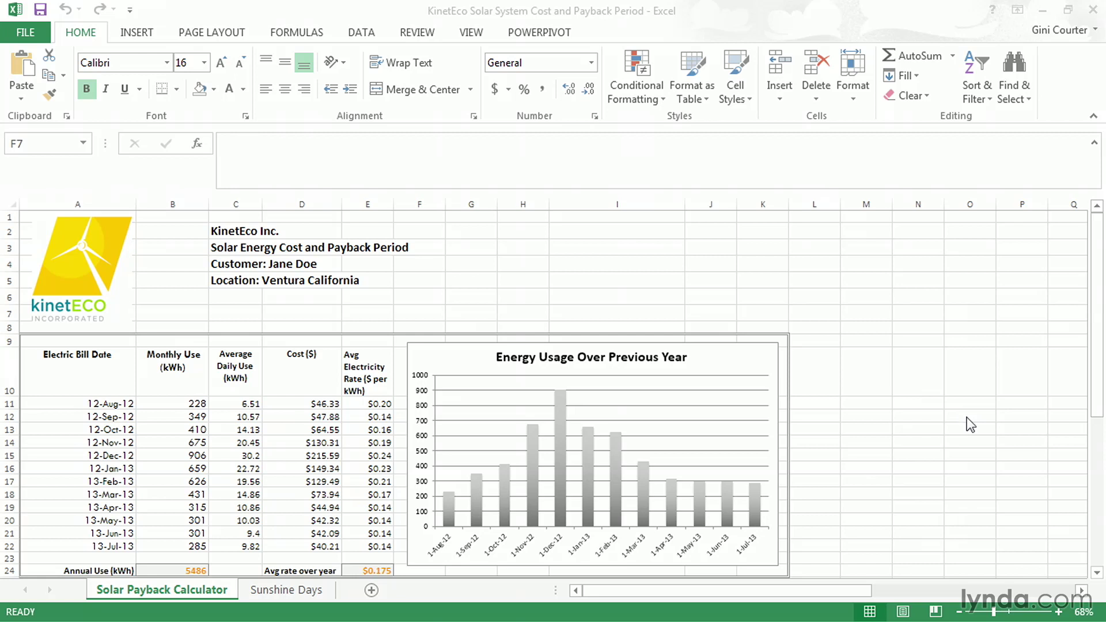
Copy Excel cells A10:E14, the header row plus the first four months of usage
{"action": "left_click", "coordinate": [407, 361]}
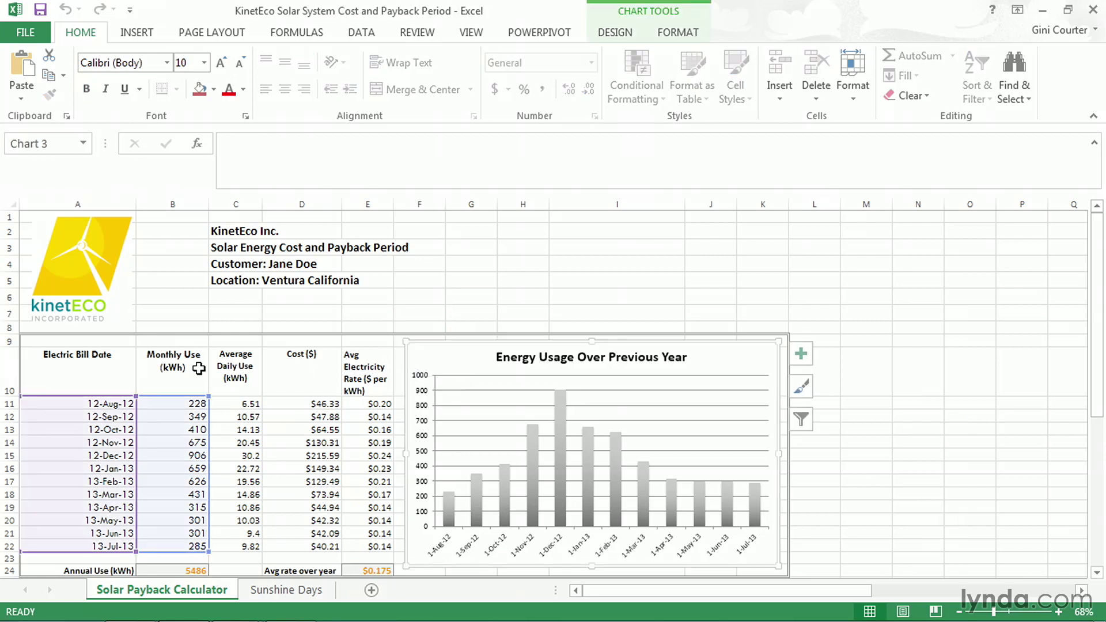
{"action": "left_click_drag", "start_coordinate": [87, 361], "coordinate": [362, 439]}
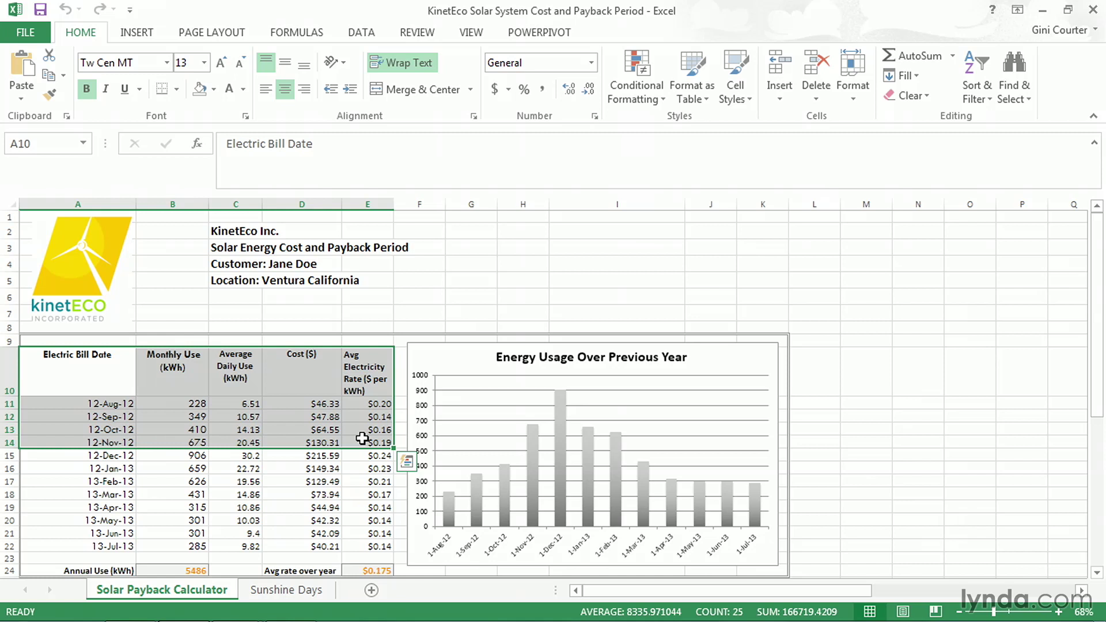
{"action": "right_click", "coordinate": [363, 442]}
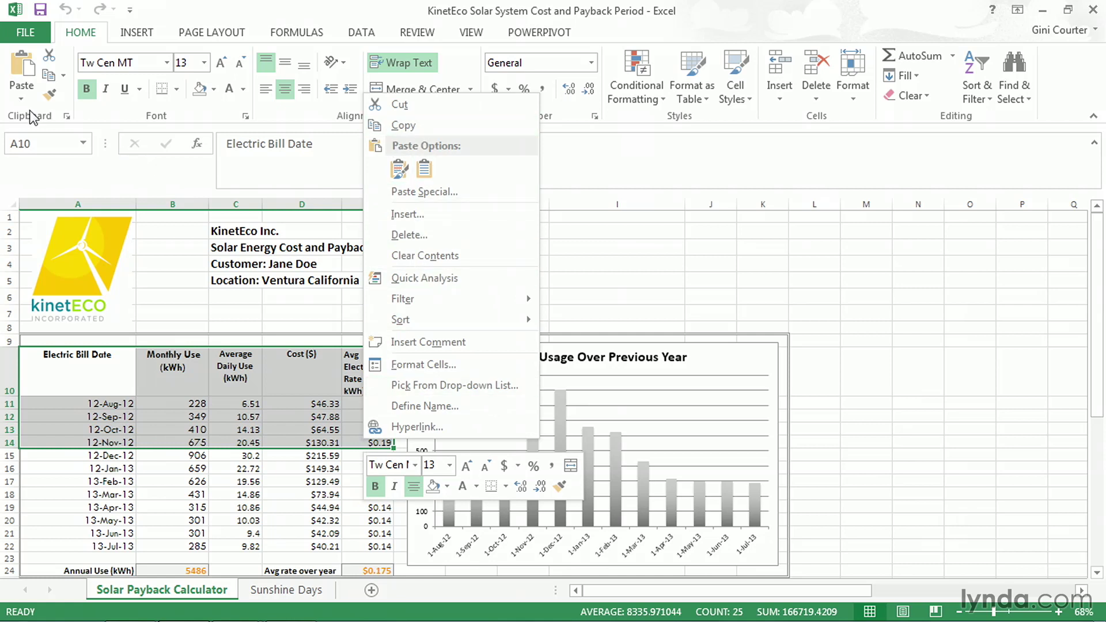
{"action": "left_click", "coordinate": [50, 77]}
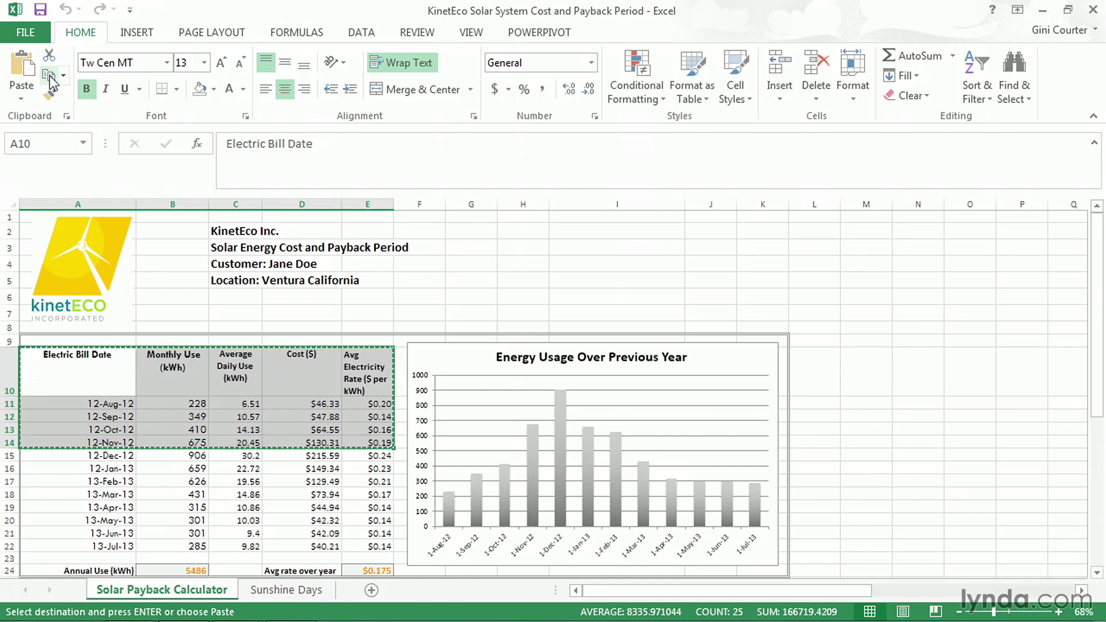
{"action": "key", "text": "alt+Tab"}
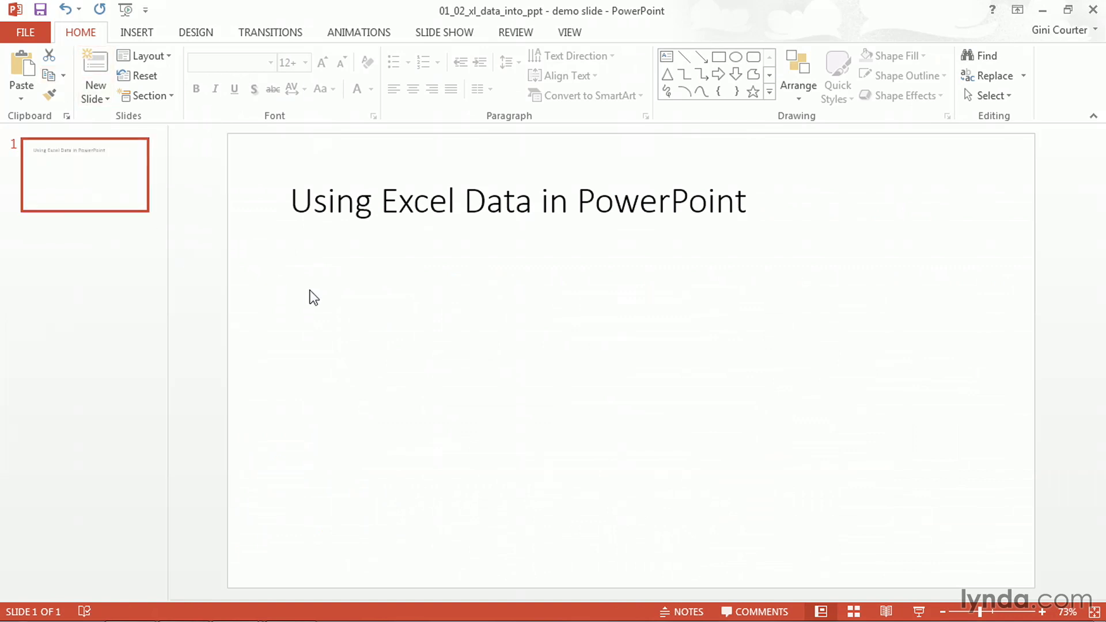
Show the Paste Options for the copied Excel cells on the title slide
{"action": "right_click", "coordinate": [429, 312]}
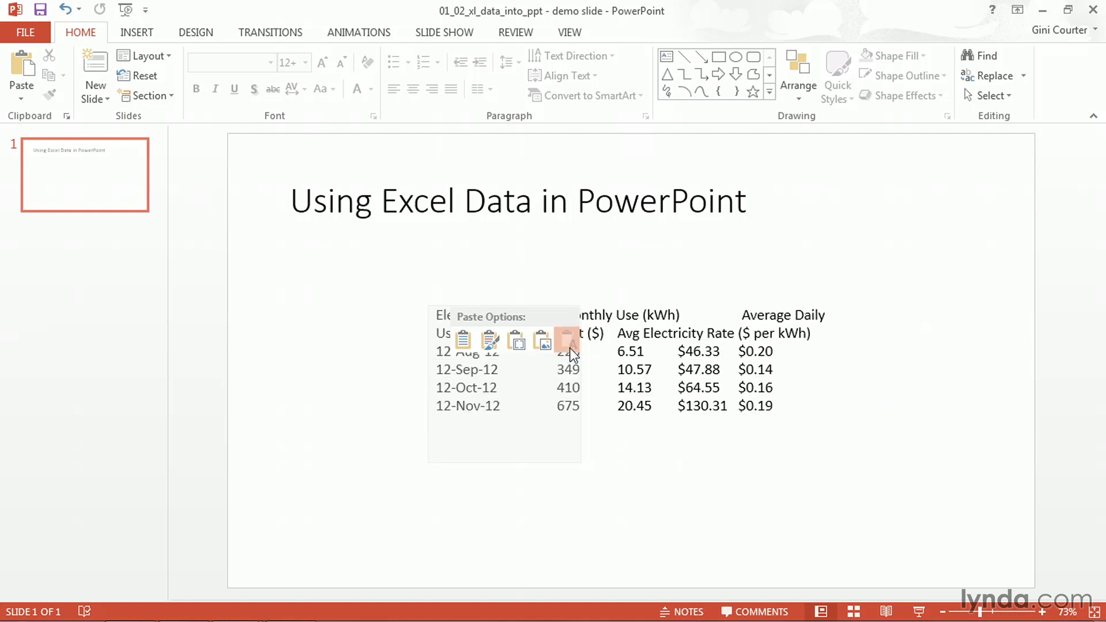
Paste as Keep Text Only, switch to Use Destination Styles, then Keep Source Formatting, and delete it
{"action": "left_click", "coordinate": [569, 348]}
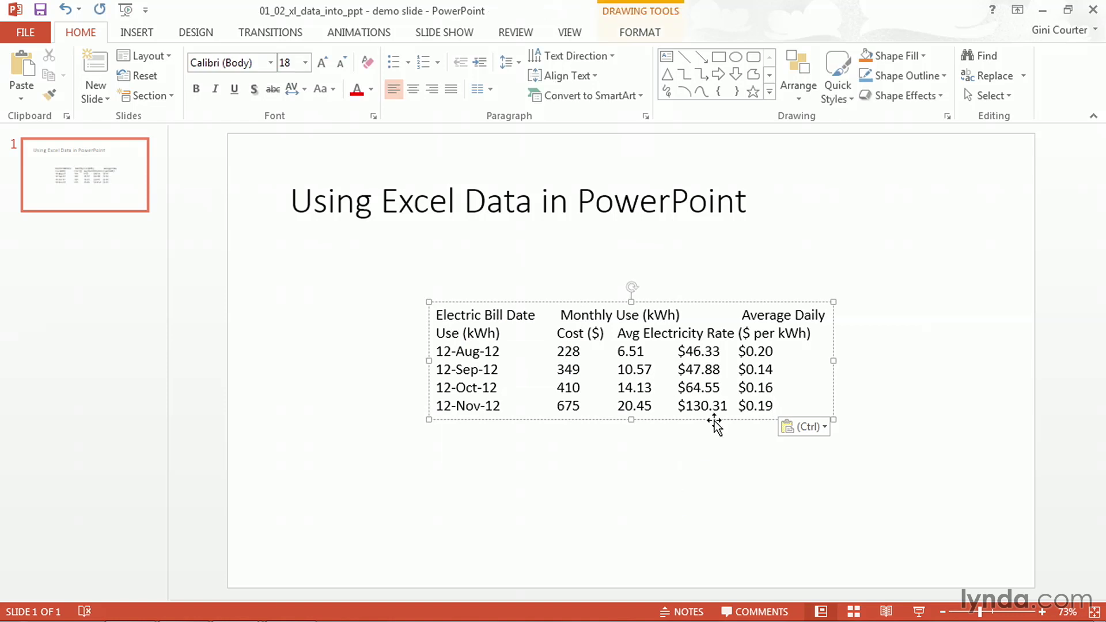
{"action": "left_click", "coordinate": [821, 428]}
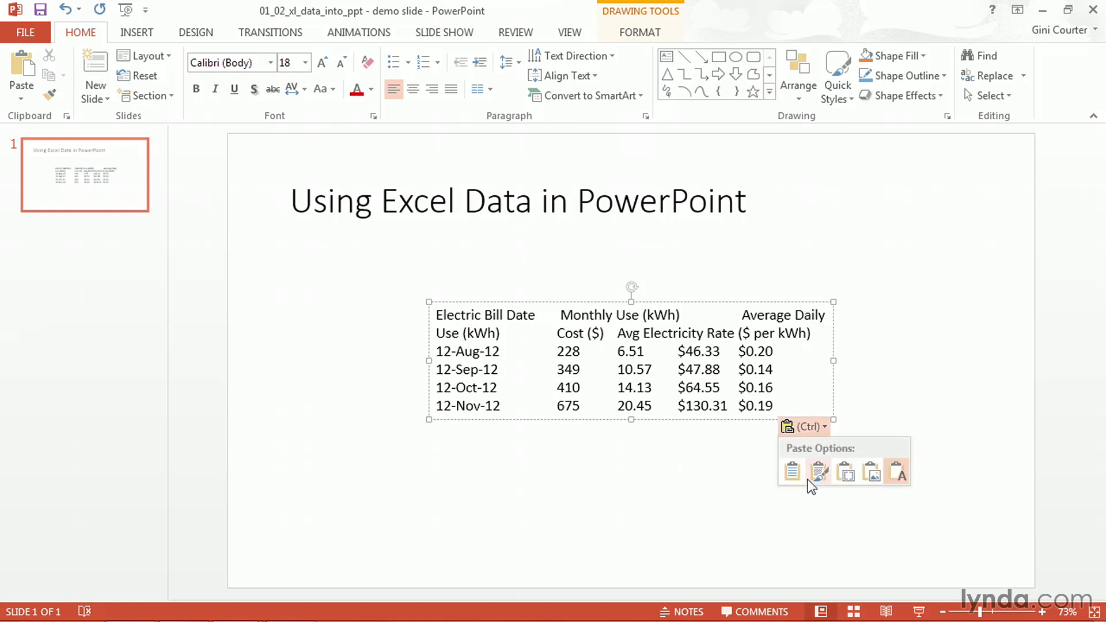
{"action": "left_click", "coordinate": [792, 472]}
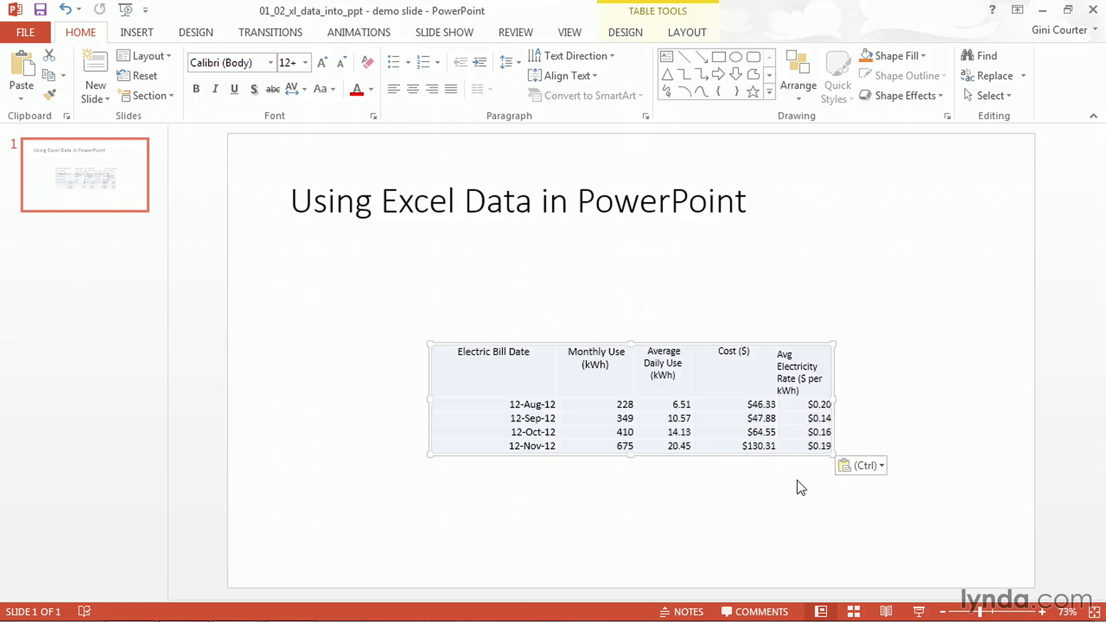
{"action": "left_click", "coordinate": [848, 465]}
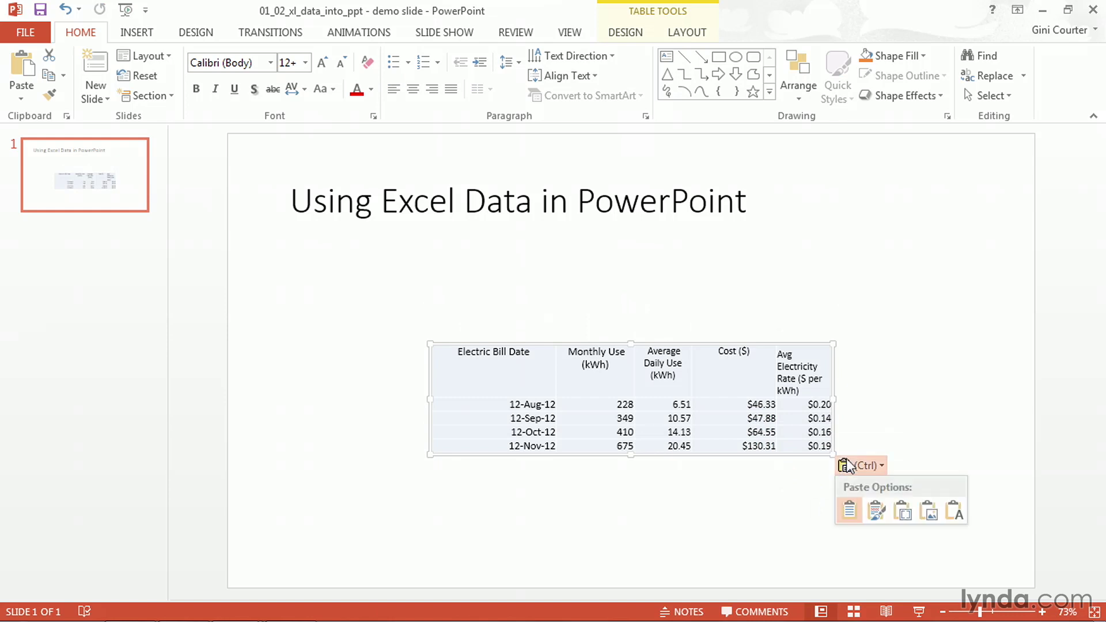
{"action": "left_click", "coordinate": [876, 511]}
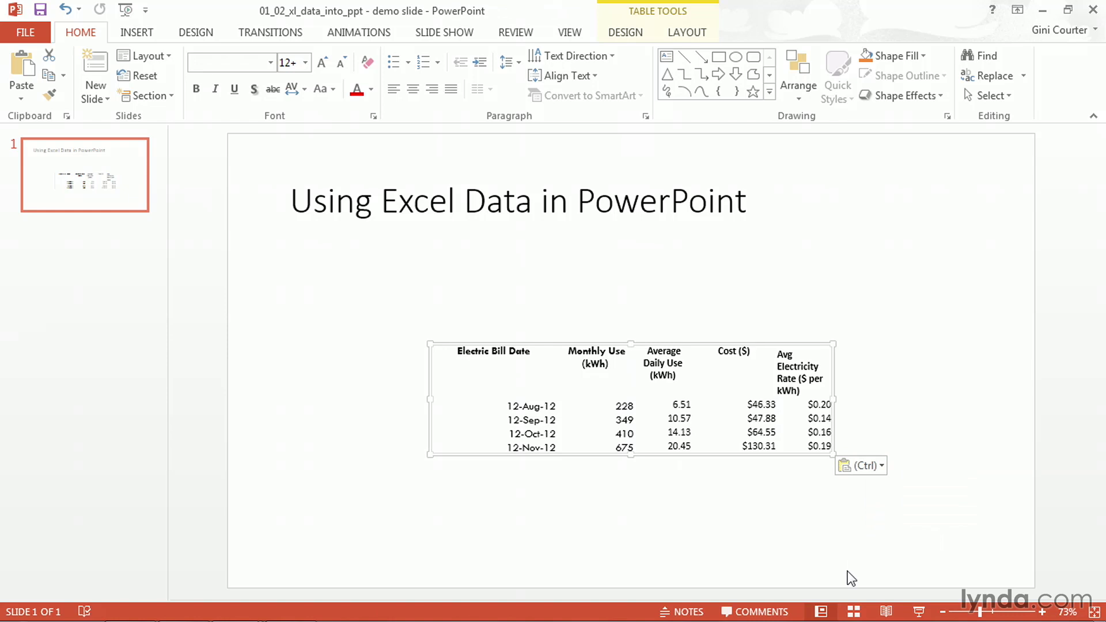
{"action": "key", "text": "Delete"}
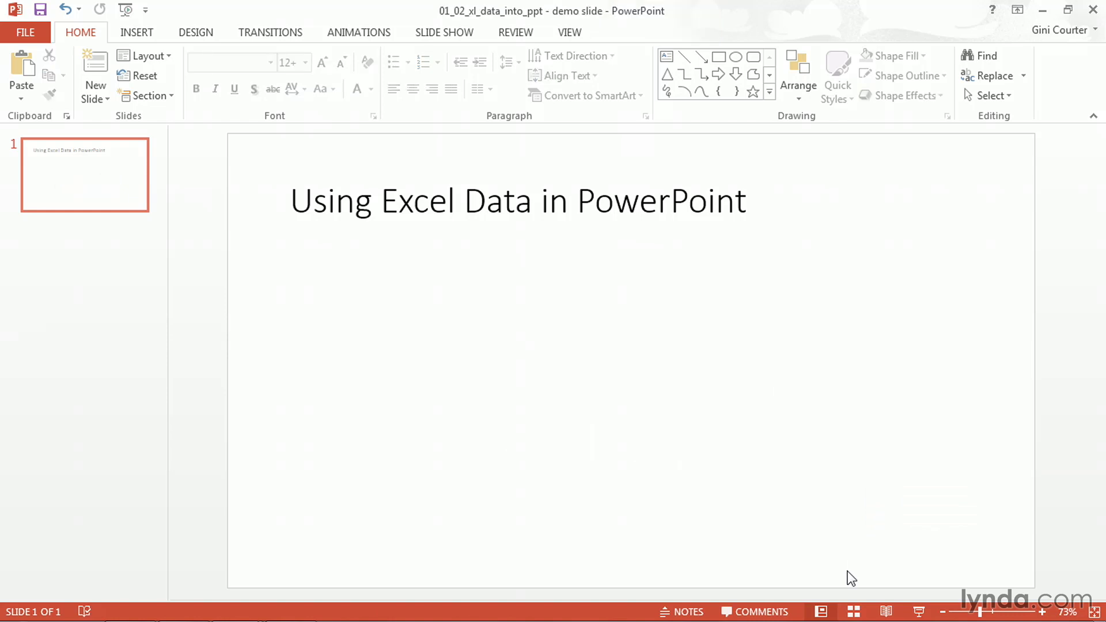
Paste the cells again with Use Destination Styles, then delete the table
{"action": "right_click", "coordinate": [600, 470]}
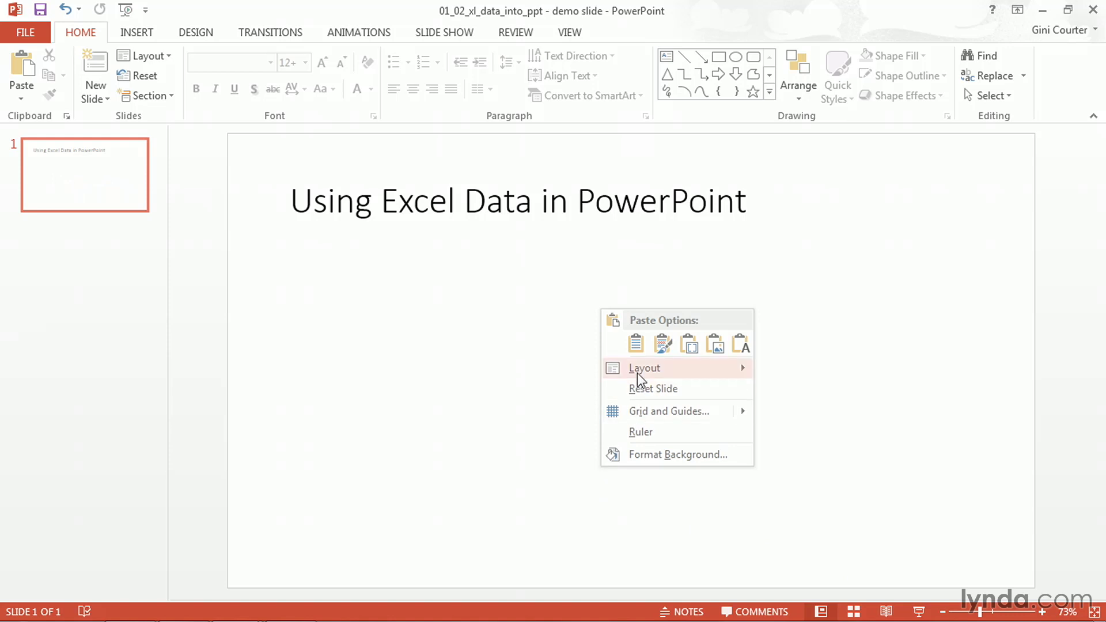
{"action": "left_click", "coordinate": [640, 348]}
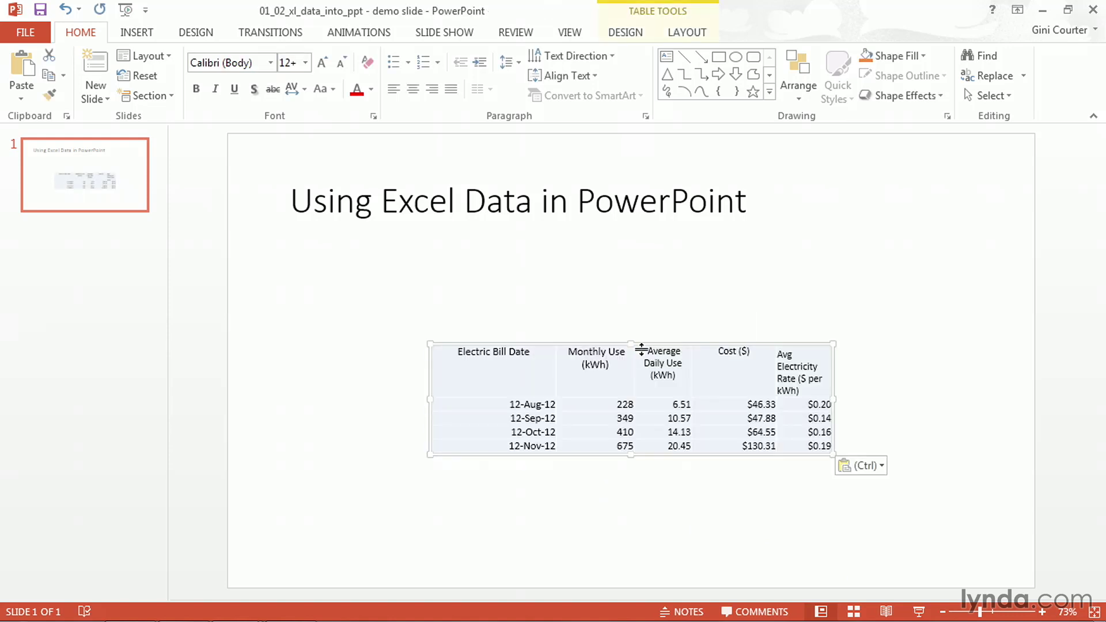
{"action": "key", "text": "Delete"}
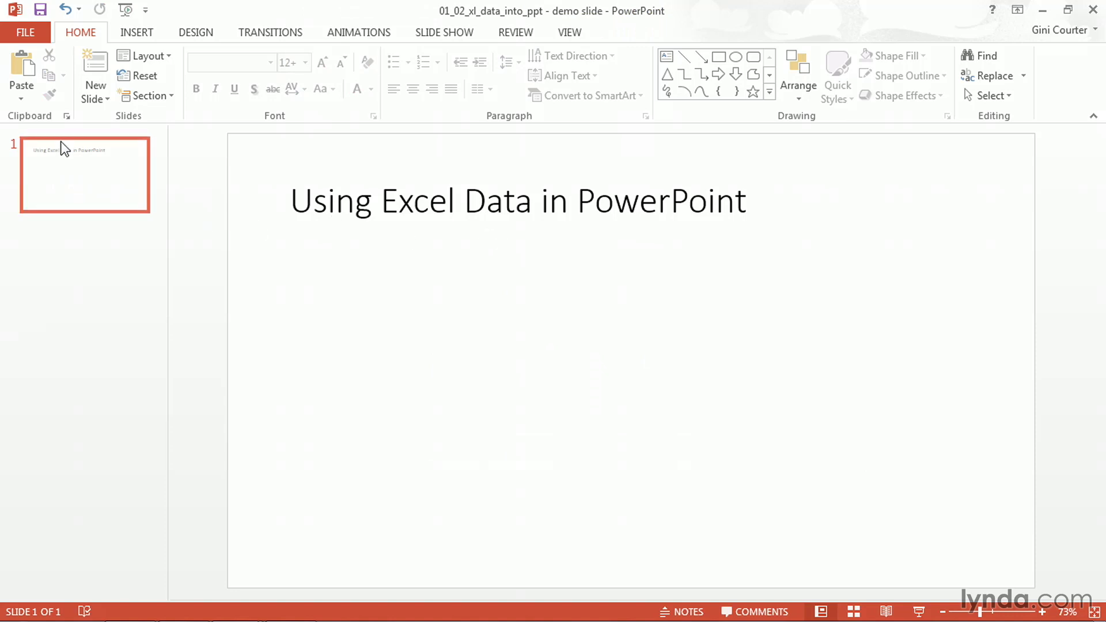
Use Paste Special to compare link, HTML and text formats, then paste the table as a Bitmap
{"action": "left_click", "coordinate": [22, 99]}
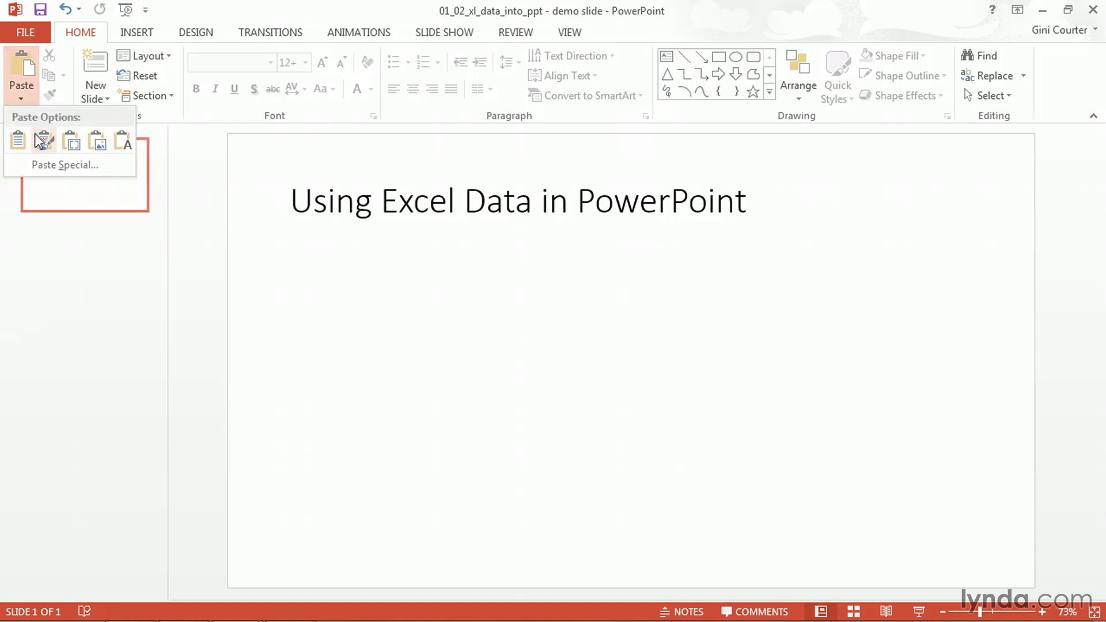
{"action": "left_click", "coordinate": [53, 164]}
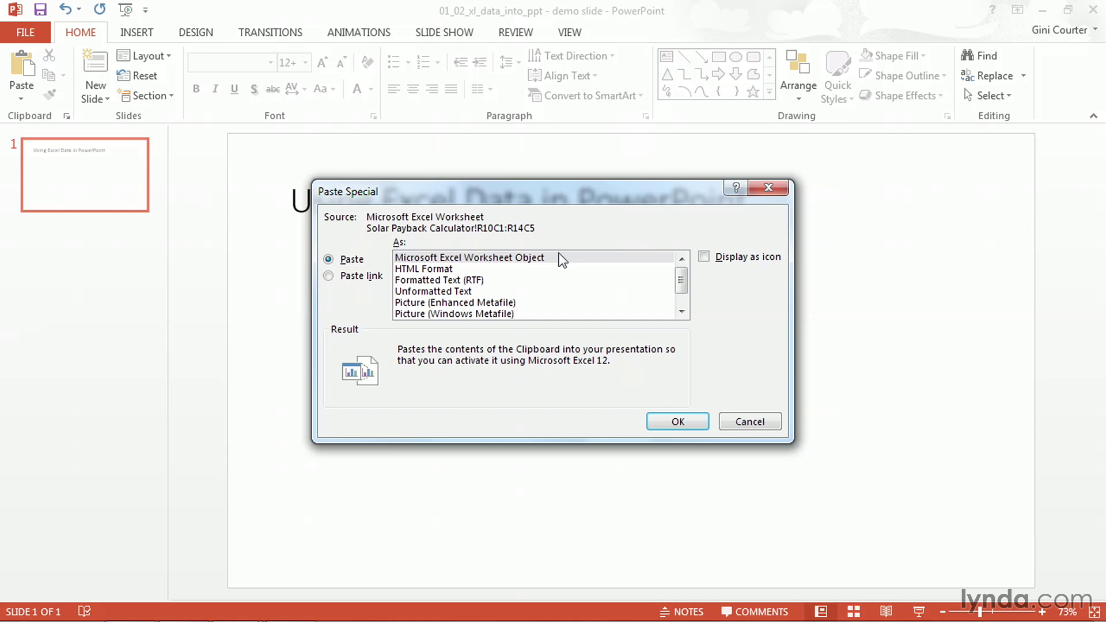
{"action": "left_click", "coordinate": [345, 276]}
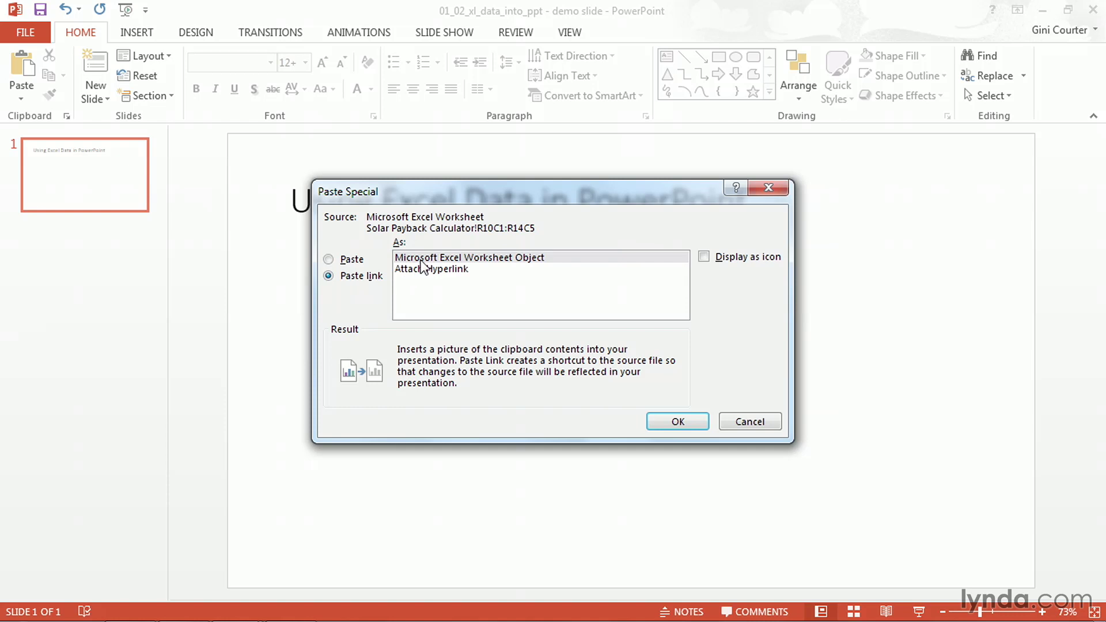
{"action": "left_click", "coordinate": [351, 259]}
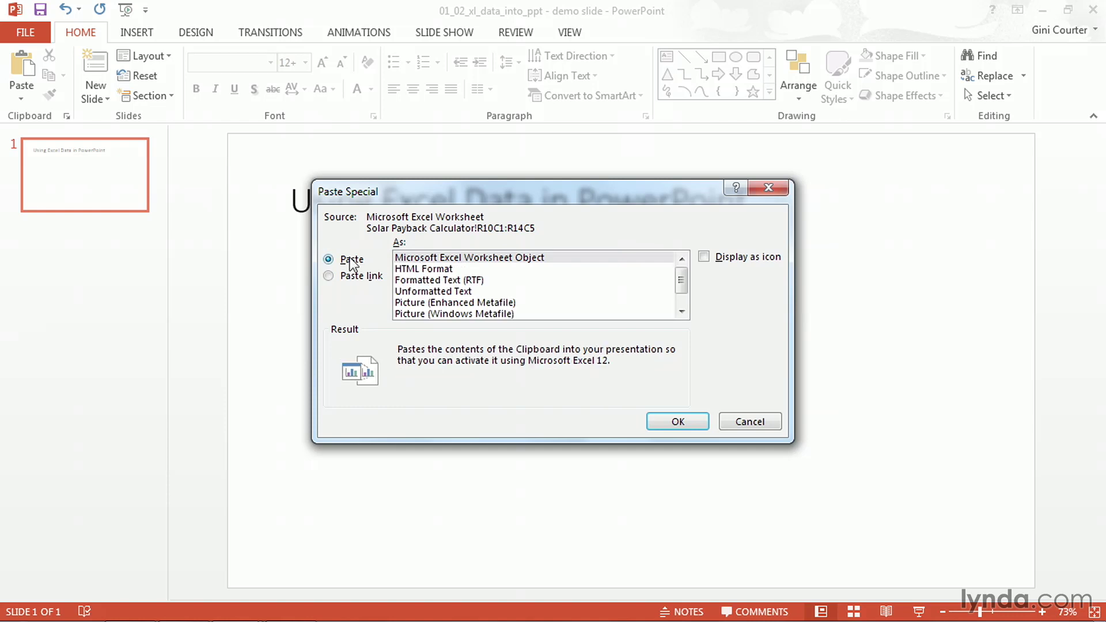
{"action": "left_click", "coordinate": [438, 270]}
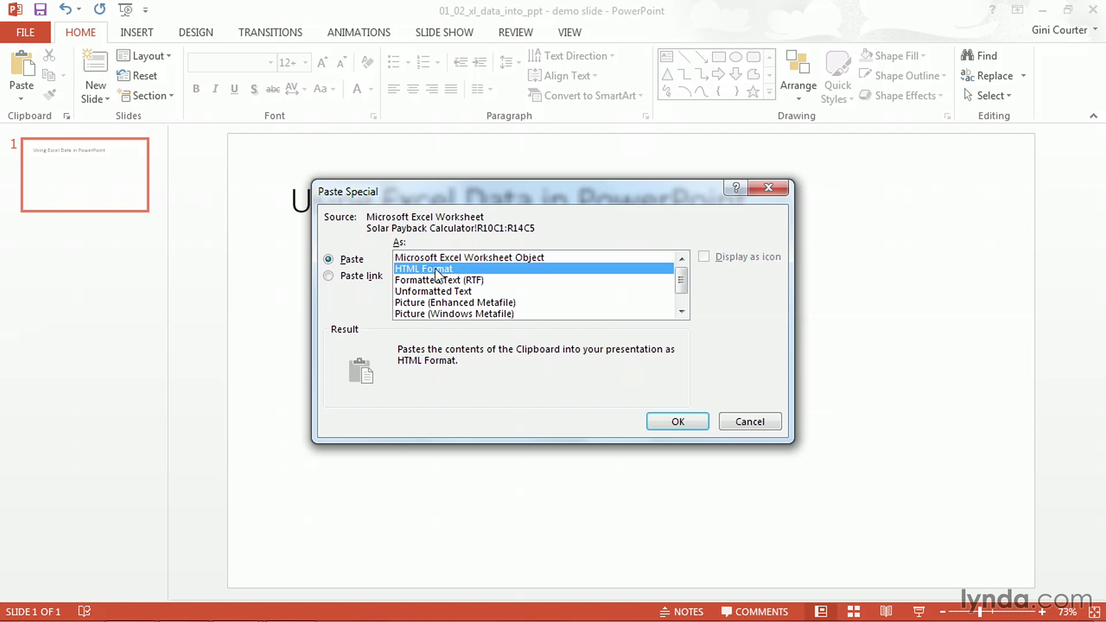
{"action": "left_click", "coordinate": [437, 275]}
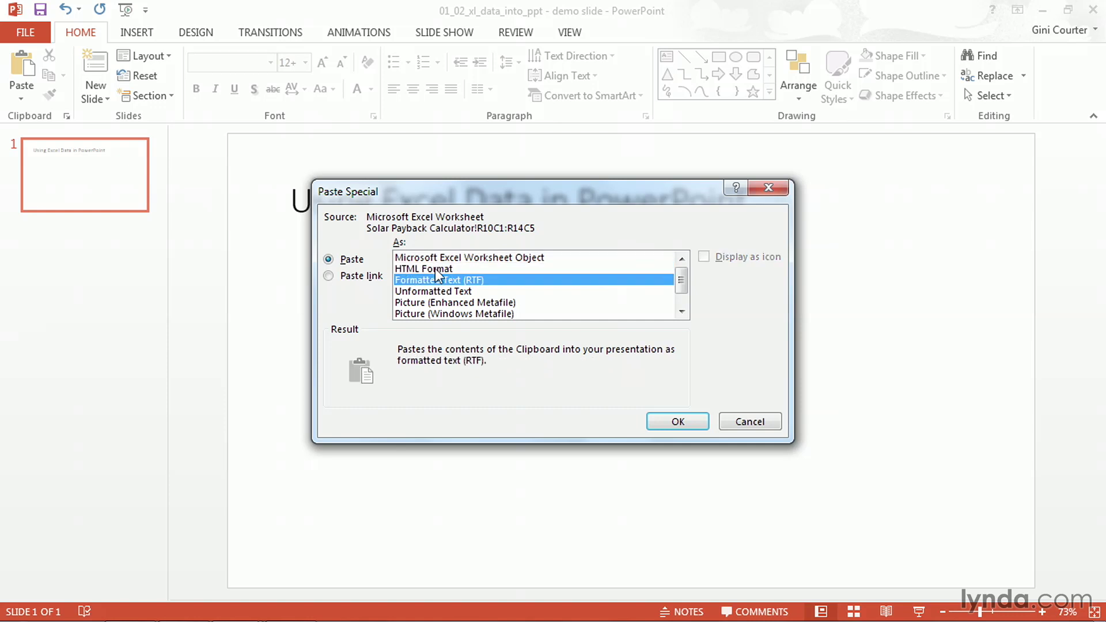
{"action": "key", "text": "Down"}
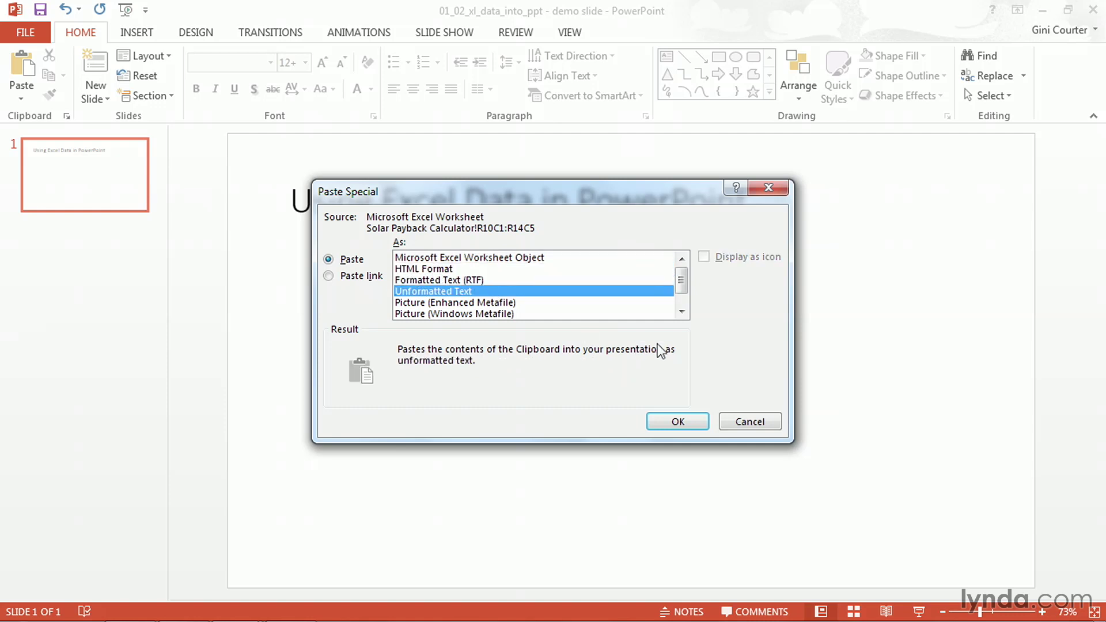
{"action": "left_click", "coordinate": [681, 312]}
{"action": "left_click", "coordinate": [681, 312]}
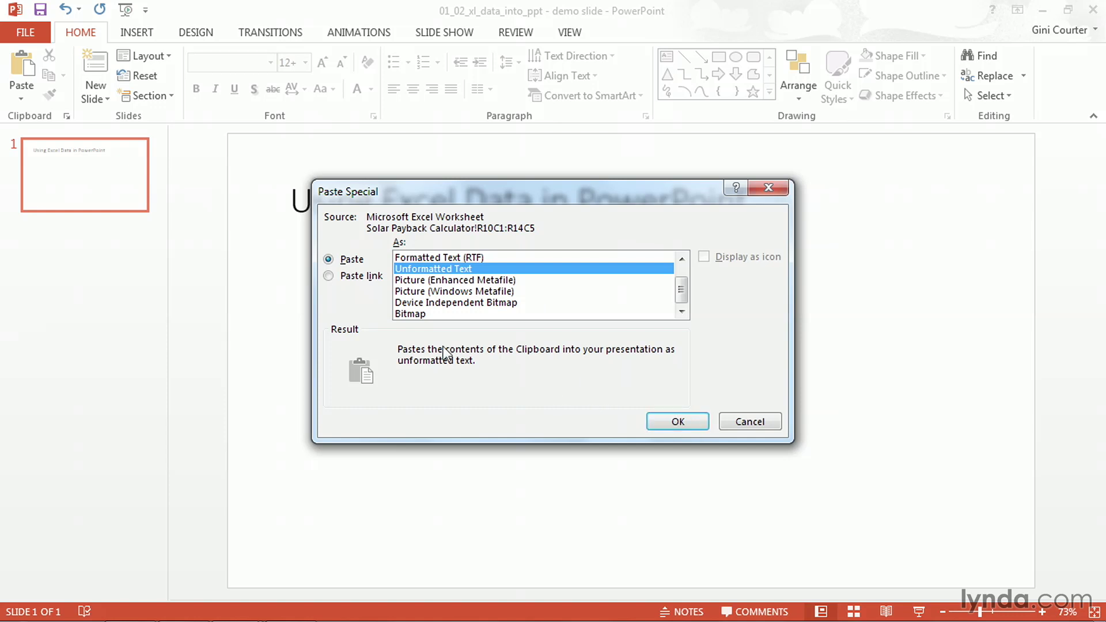
{"action": "left_click", "coordinate": [423, 315]}
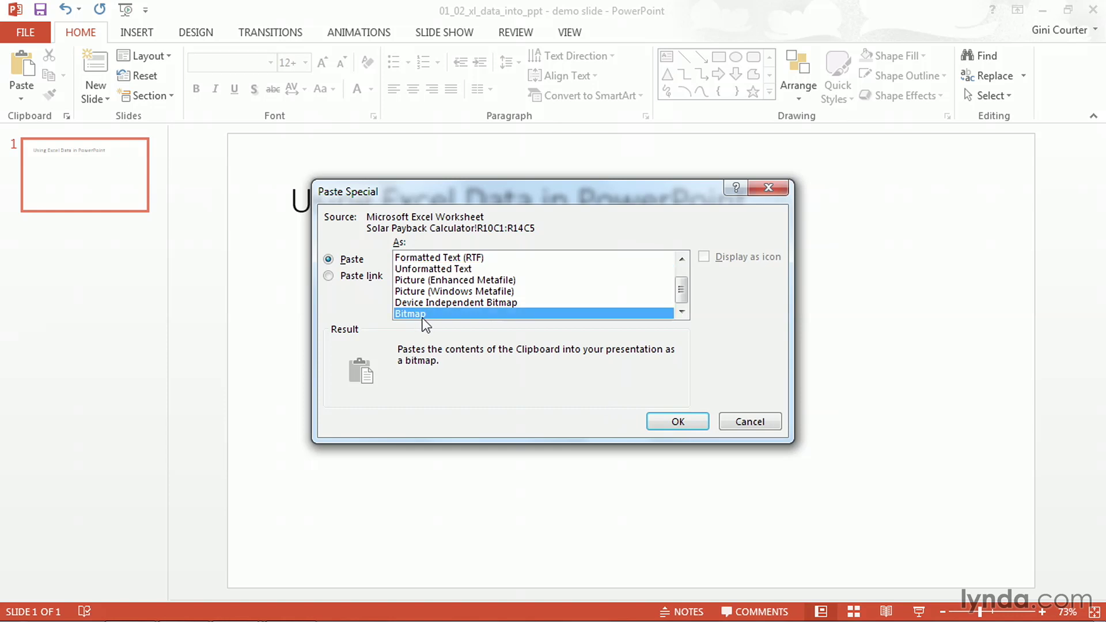
{"action": "left_click", "coordinate": [700, 427]}
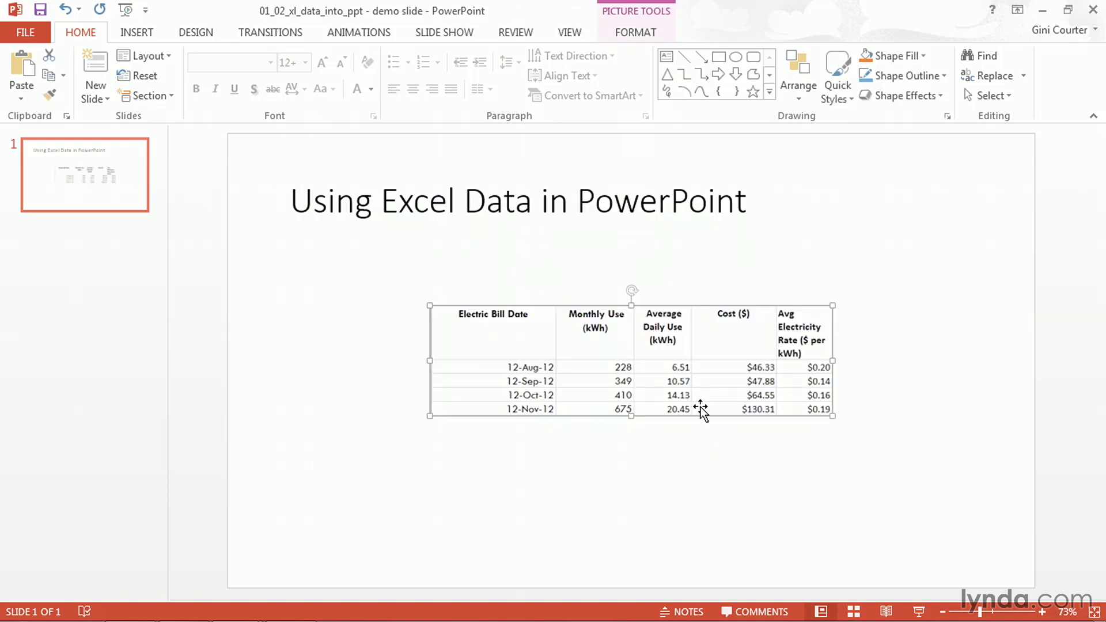
Delete the bitmap, paste the Excel data as an editable table, and check its paste options
{"action": "key", "text": "Delete"}
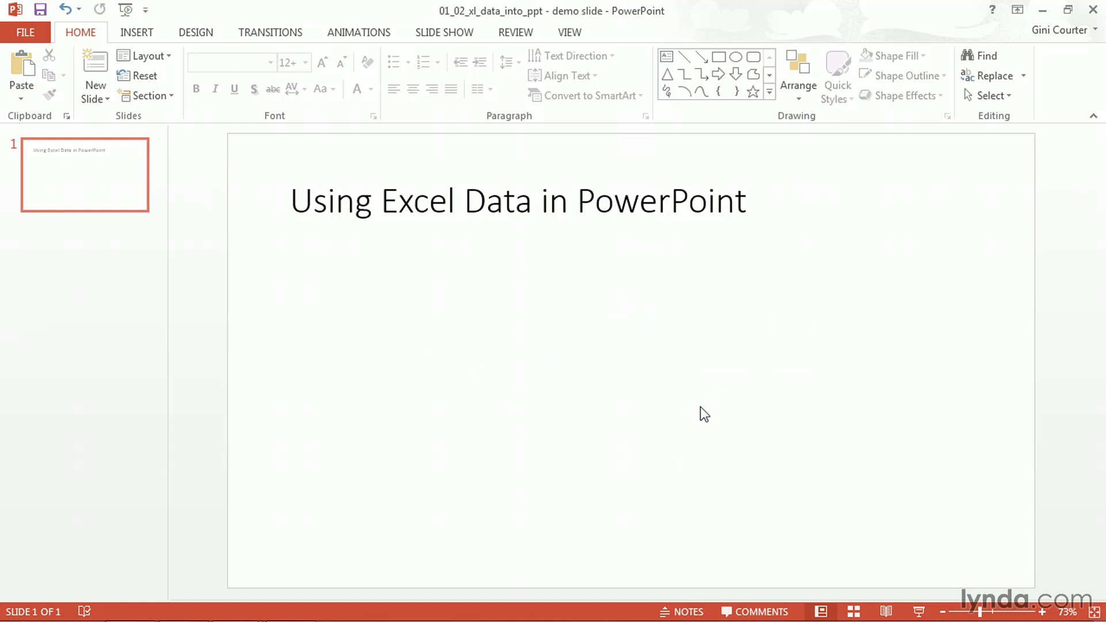
{"action": "key", "text": "ctrl+v"}
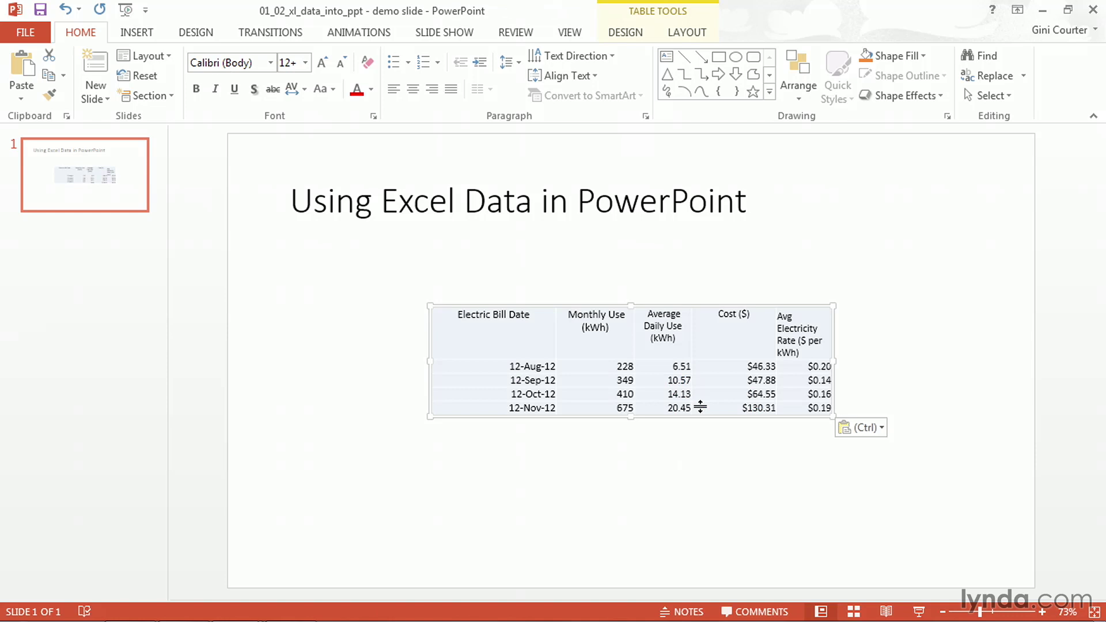
{"action": "left_click", "coordinate": [880, 427]}
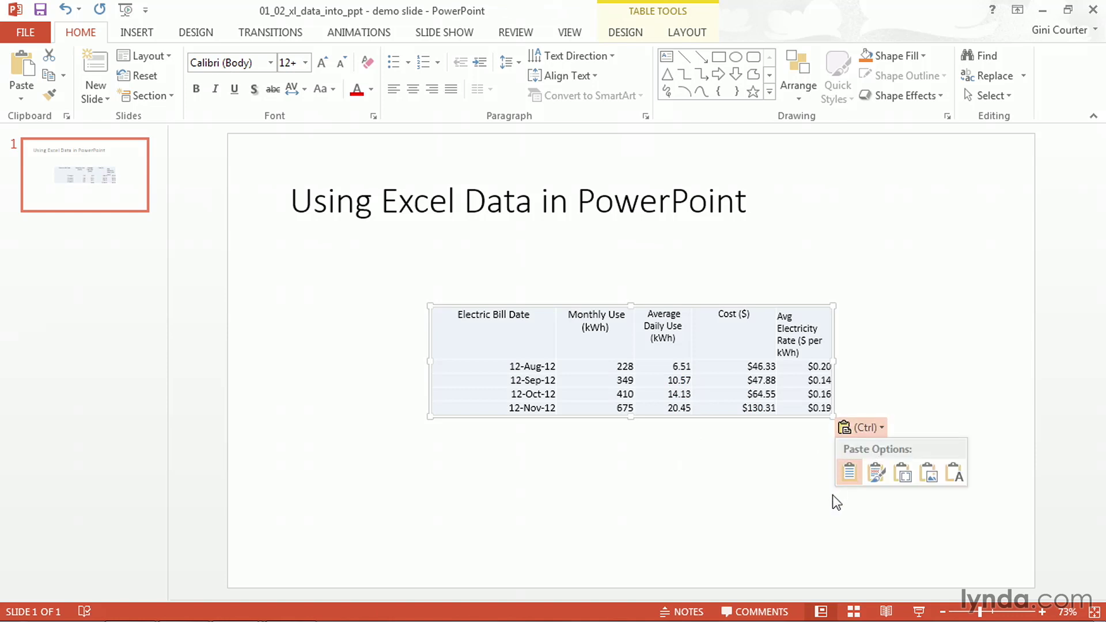
{"action": "key", "text": "Escape"}
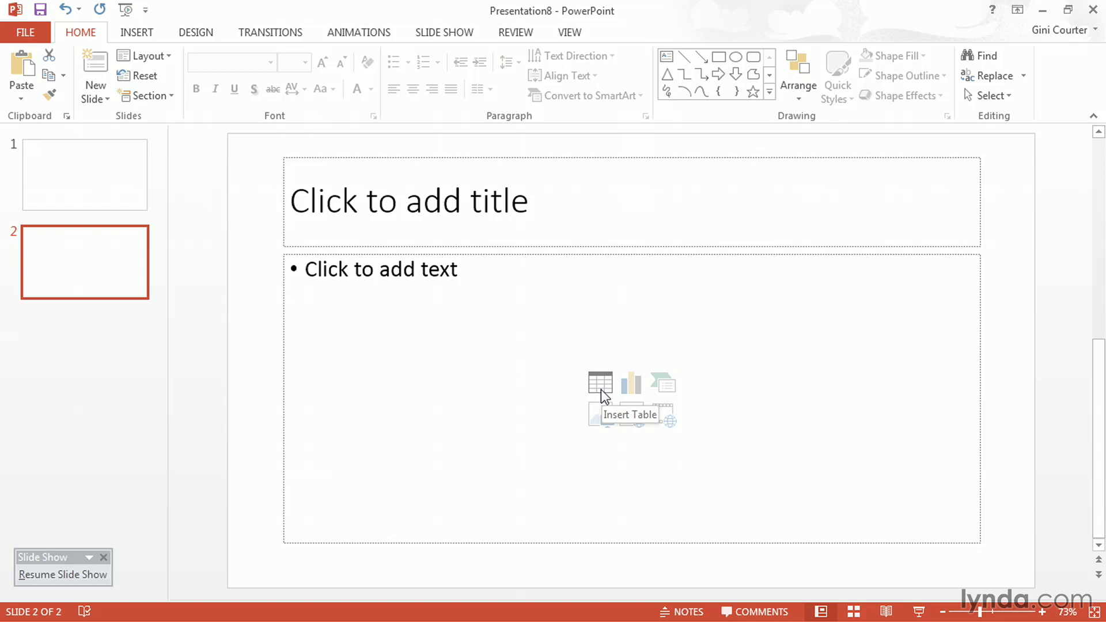
Open the Insert tab's Table dropdown for slide 2
{"action": "left_click", "coordinate": [138, 35]}
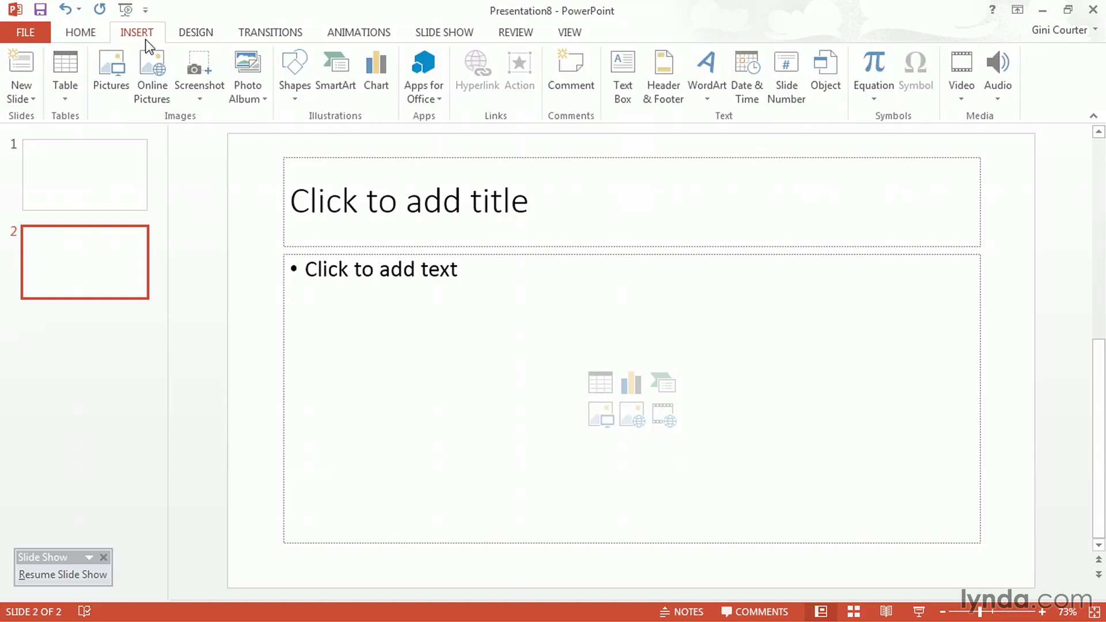
{"action": "left_click", "coordinate": [71, 102]}
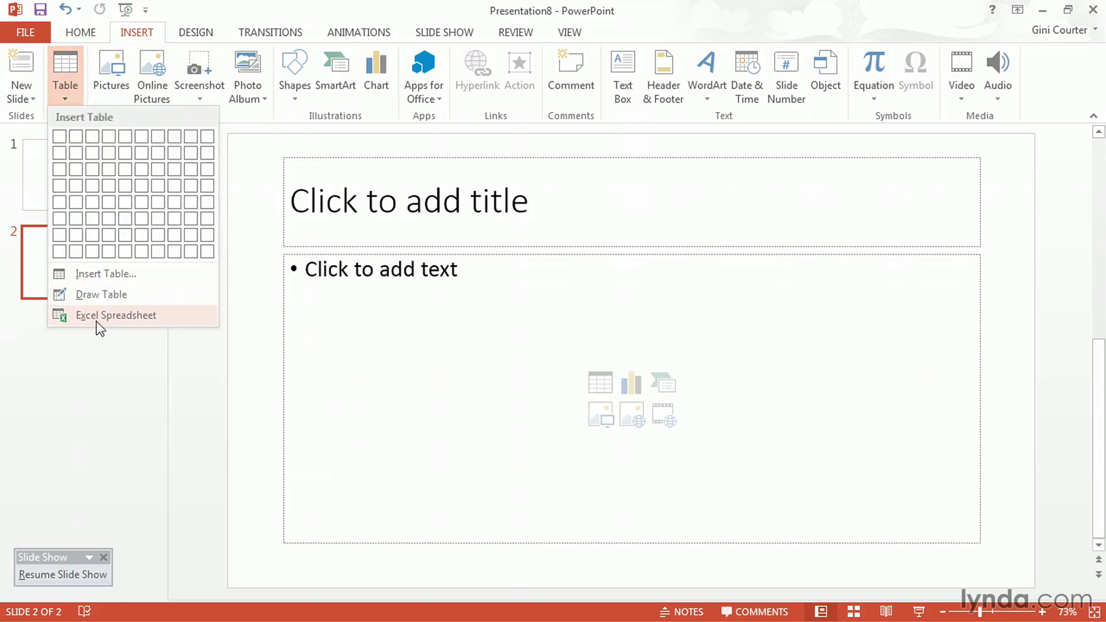
Embed an Excel Spreadsheet on slide 2, resize it to 8 rows by 8 columns, and exit editing
{"action": "left_click", "coordinate": [97, 316]}
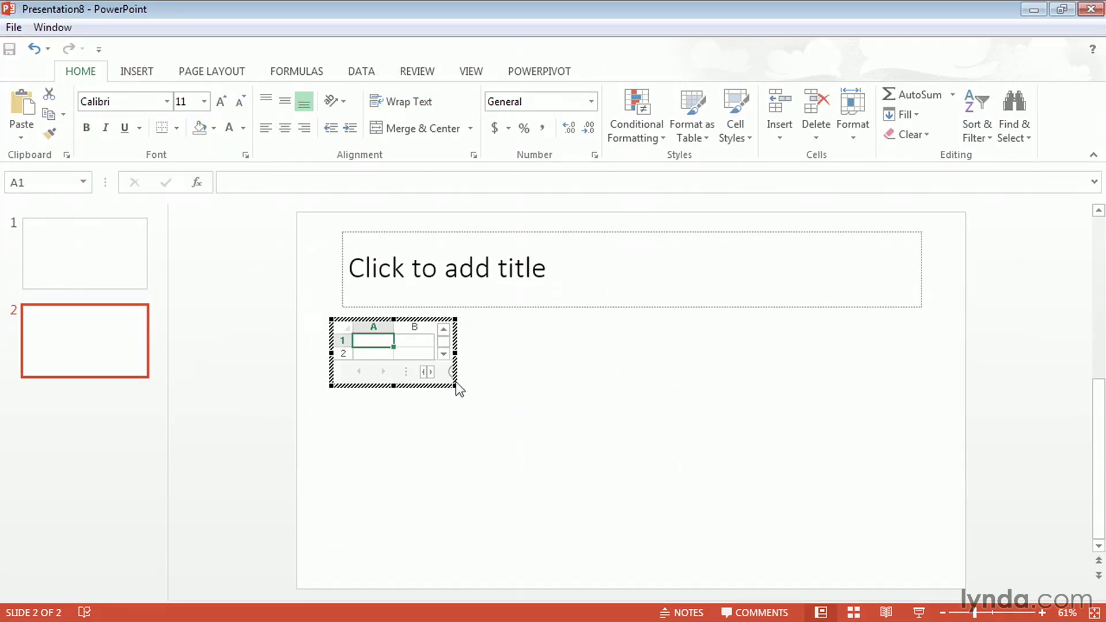
{"action": "left_click_drag", "start_coordinate": [455, 385], "coordinate": [697, 468]}
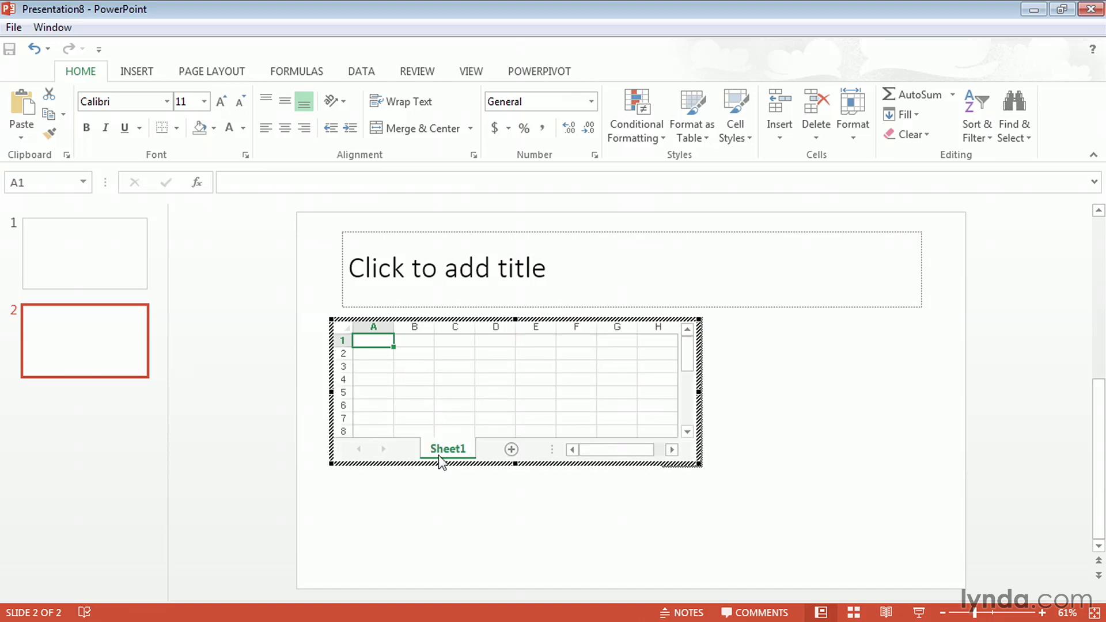
{"action": "left_click", "coordinate": [492, 404]}
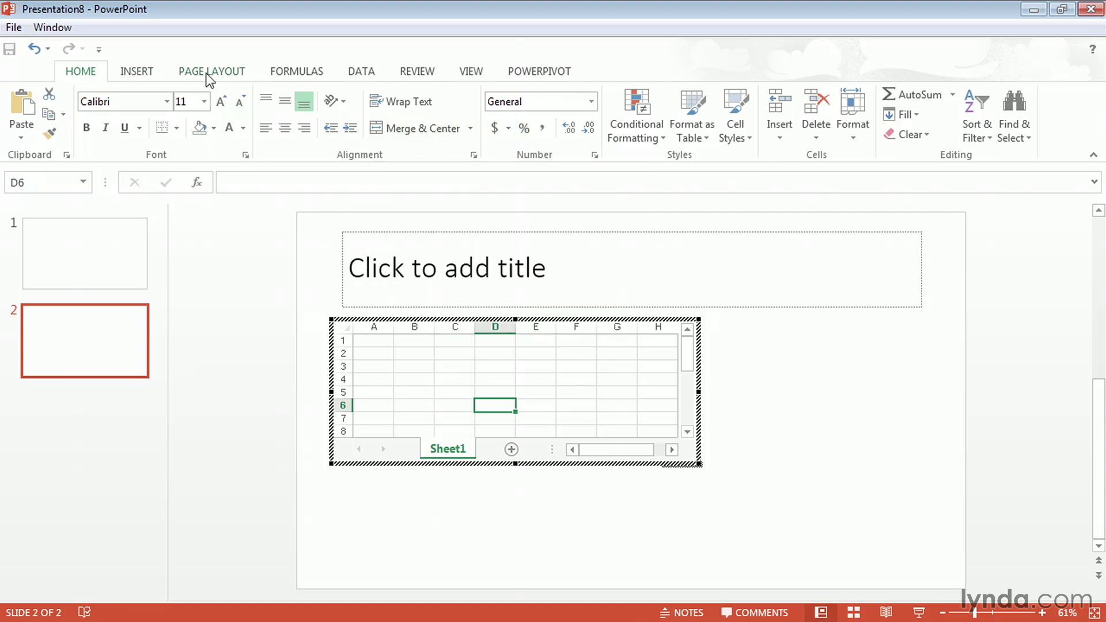
{"action": "left_click", "coordinate": [312, 74]}
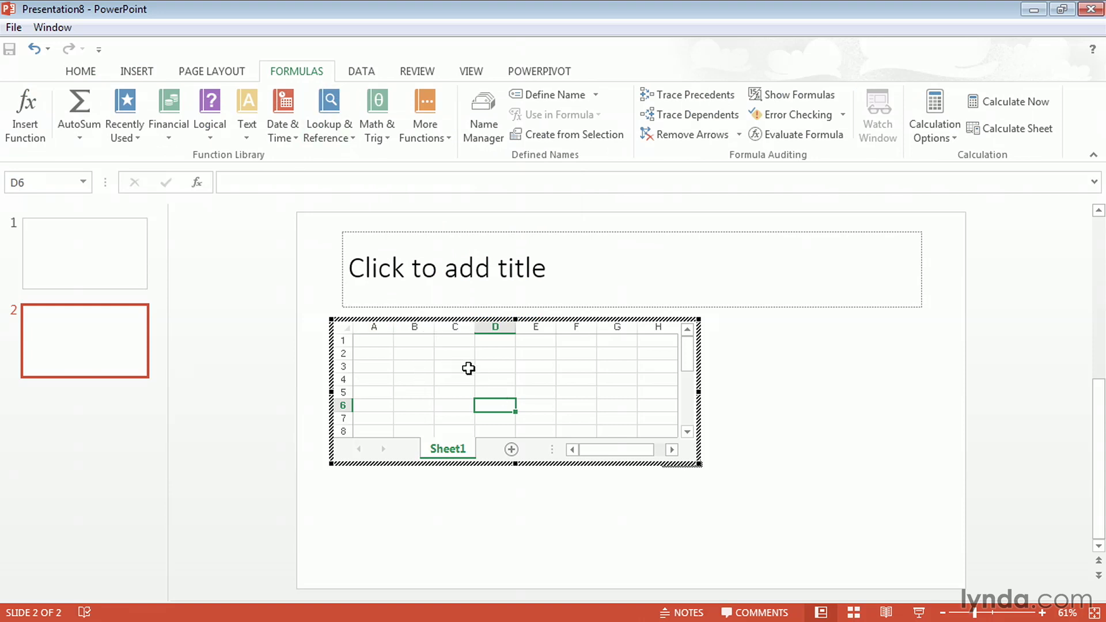
{"action": "left_click", "coordinate": [776, 438]}
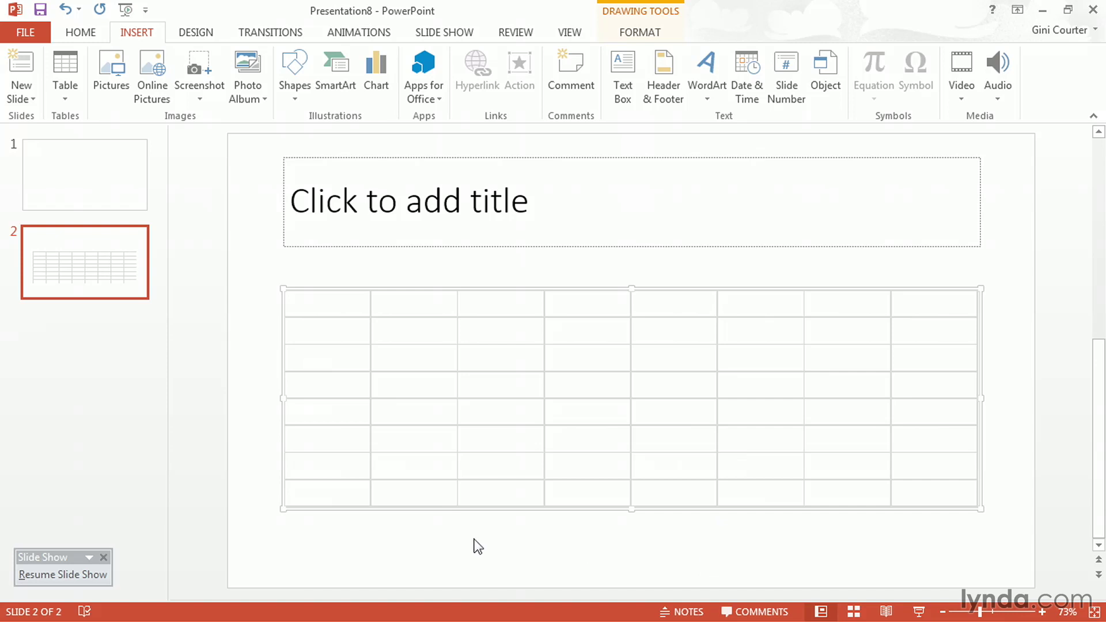
Insert a new title-and-content slide after slide 2 and begin a chart in its placeholder
{"action": "left_click", "coordinate": [108, 331]}
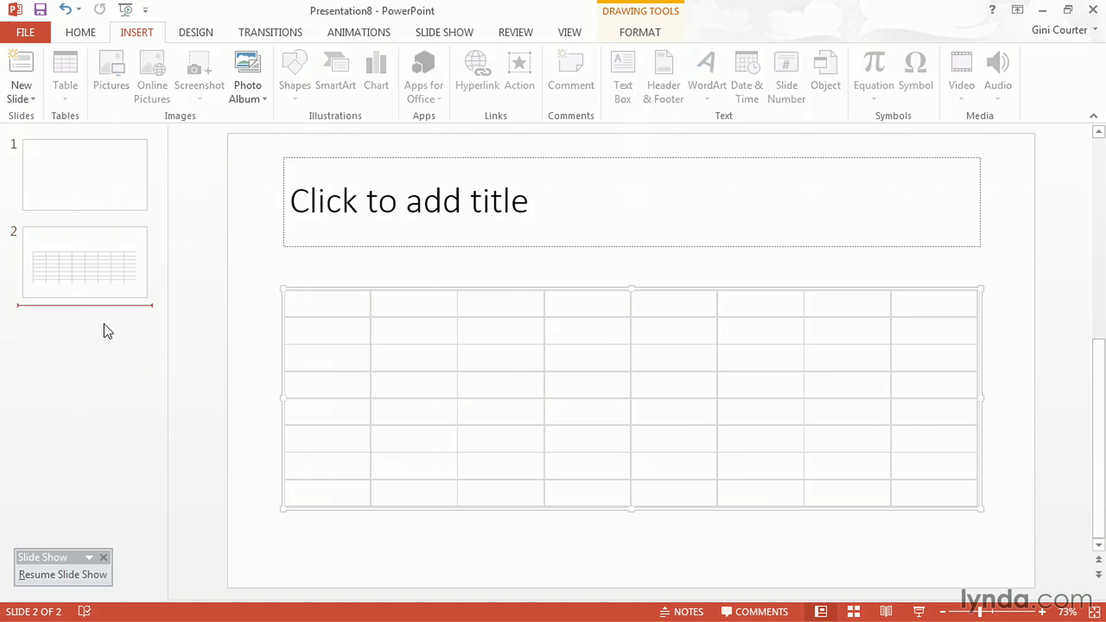
{"action": "key", "text": "Return"}
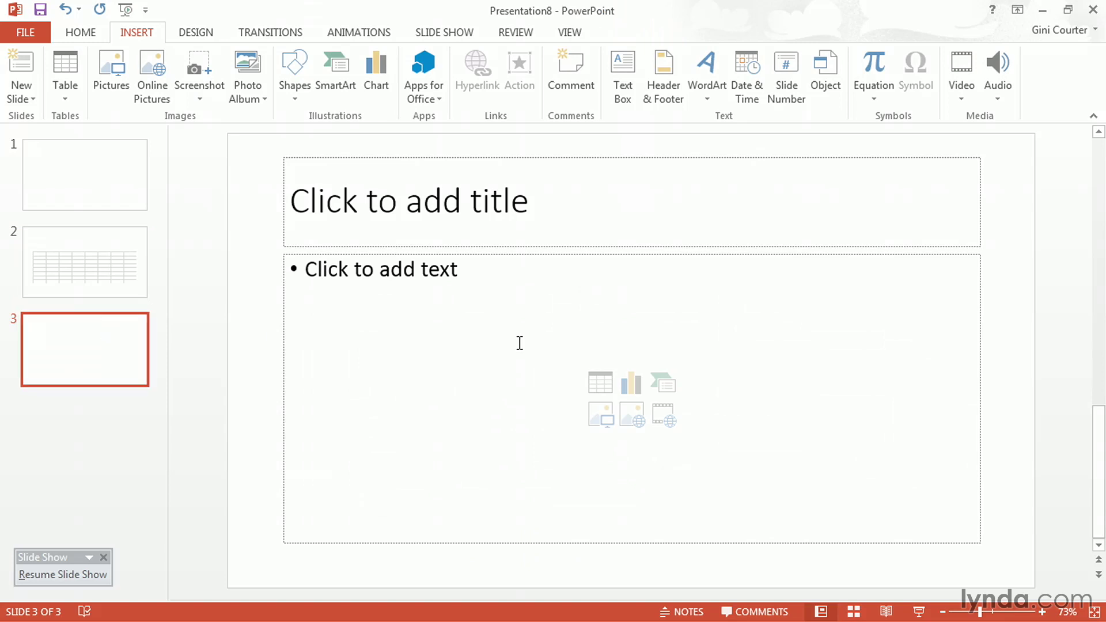
{"action": "left_click", "coordinate": [637, 387]}
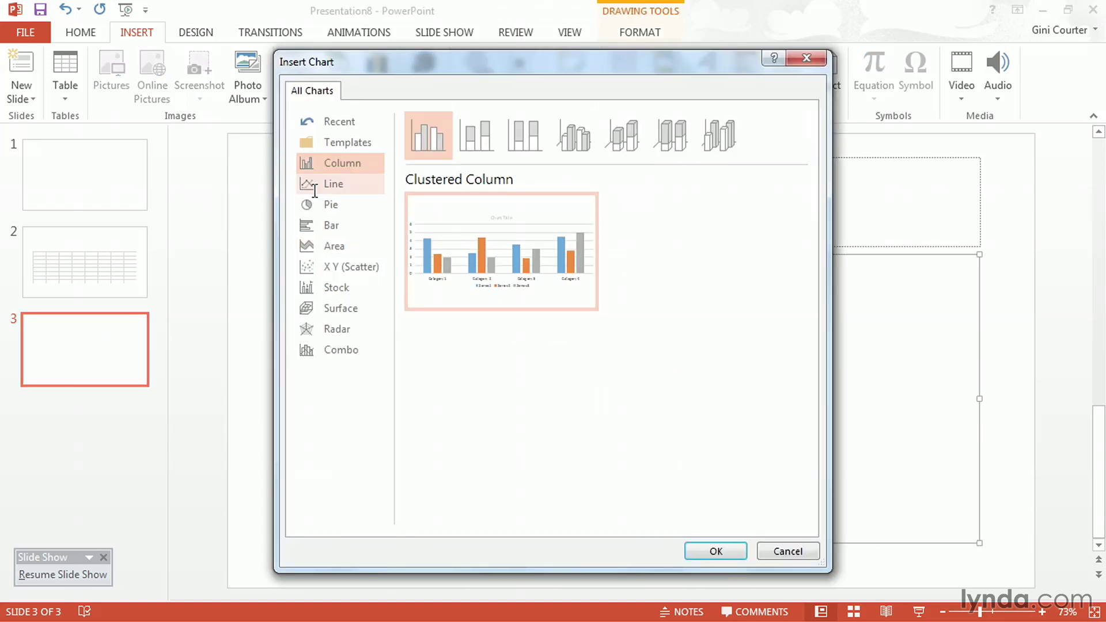
Insert the default Clustered Column chart, then select cell E2 in its sample data sheet
{"action": "left_click", "coordinate": [699, 554]}
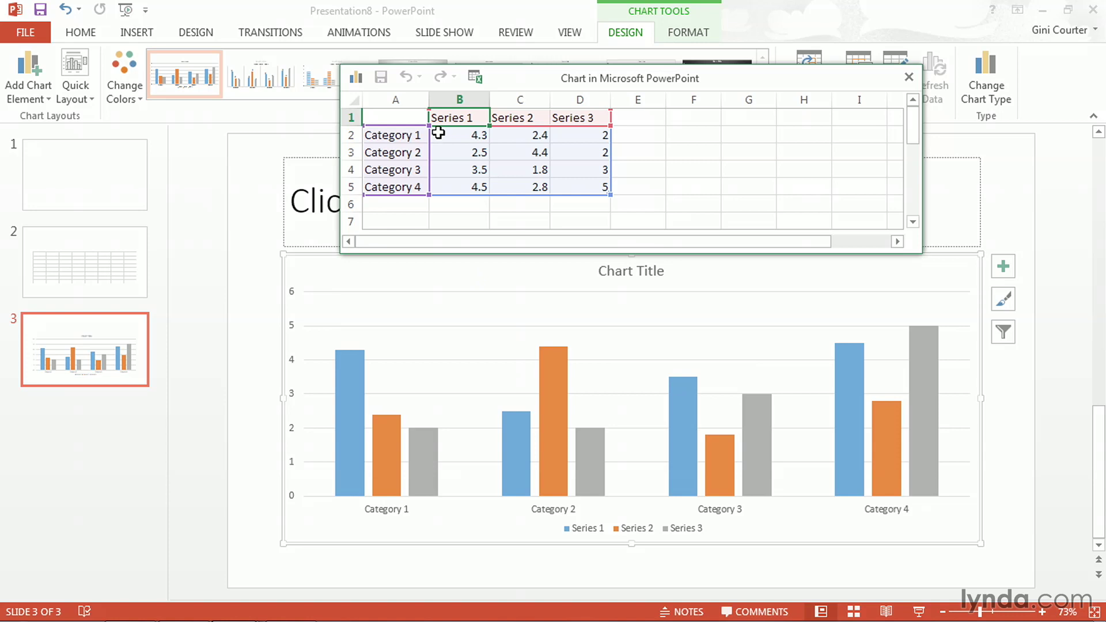
{"action": "left_click", "coordinate": [641, 137]}
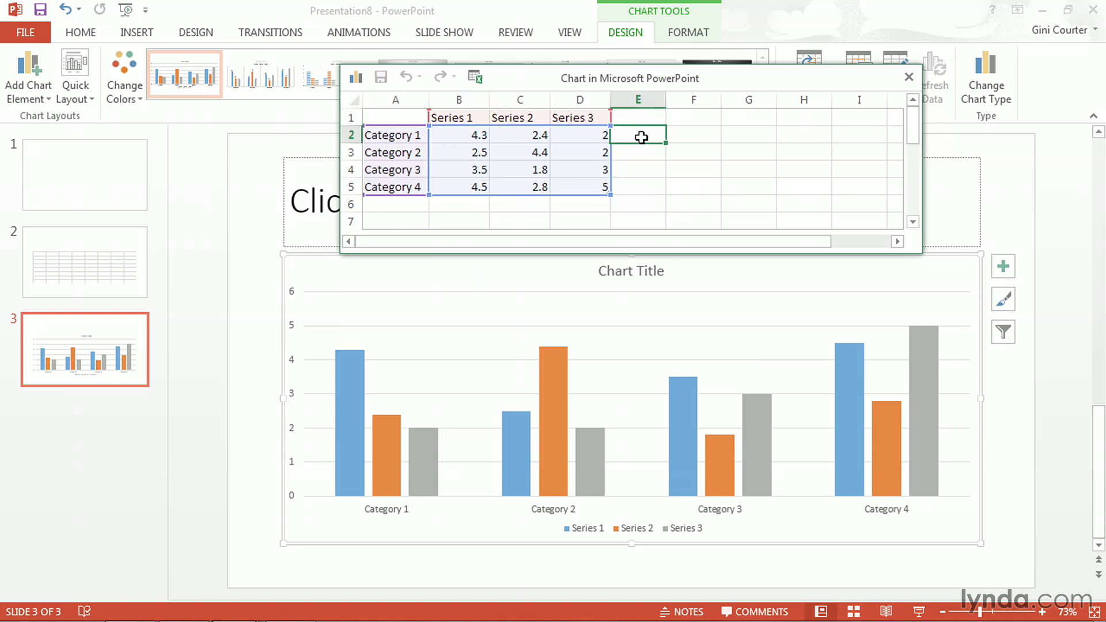